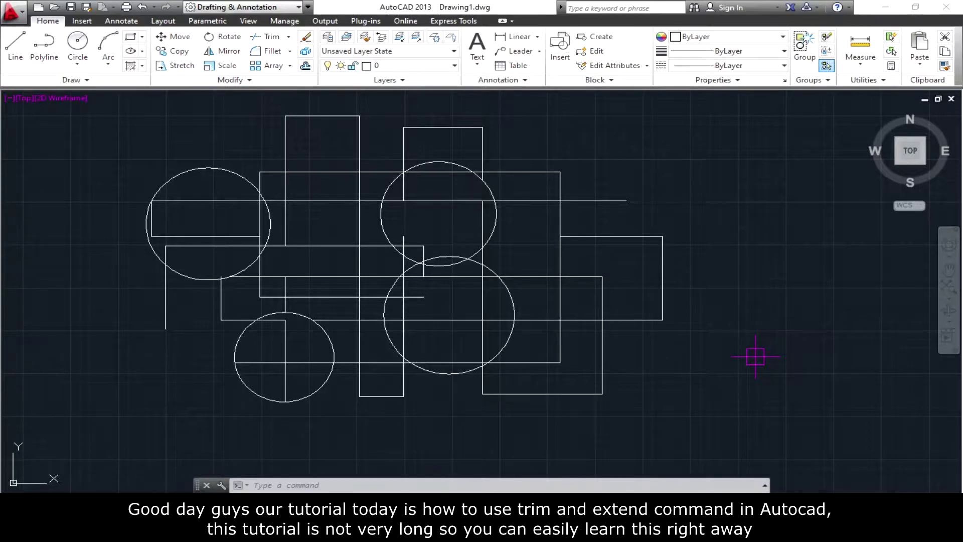
Start Trim and window-select all 15 objects as cutting edges
{"action": "middle_click_drag", "start_coordinate": [755, 356], "coordinate": [798, 381]}
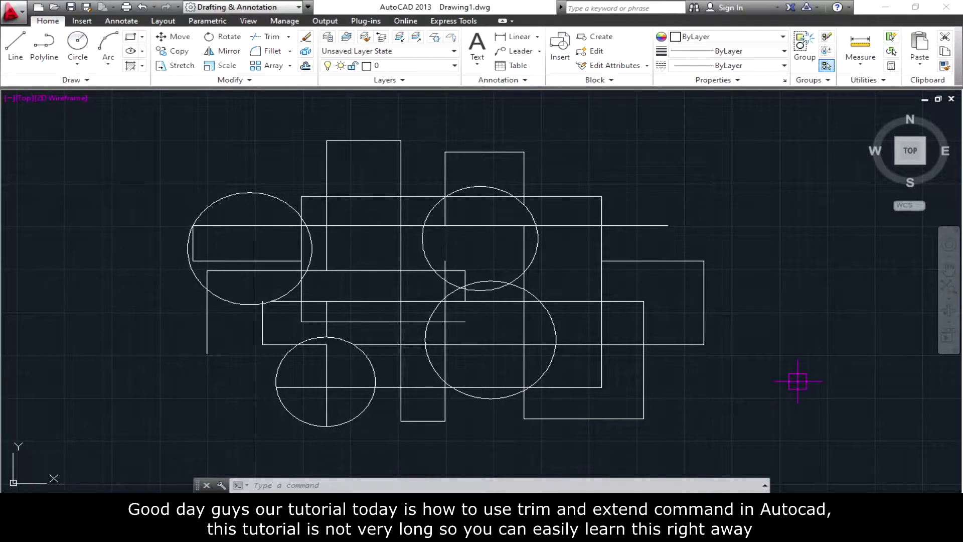
{"action": "type", "text": "TR"}
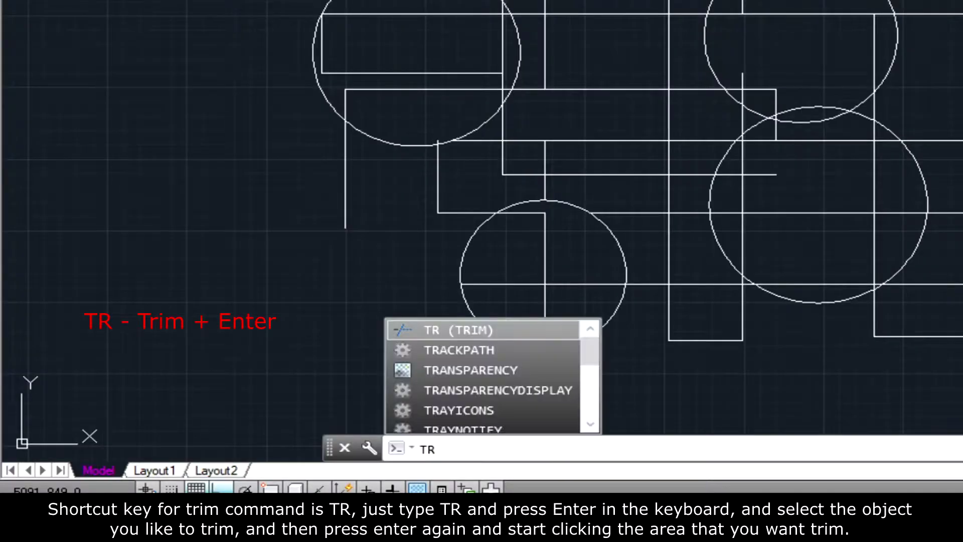
{"action": "key", "text": "Return"}
{"action": "scroll", "coordinate": [509, 266], "scroll_direction": "down", "scroll_amount": 4}
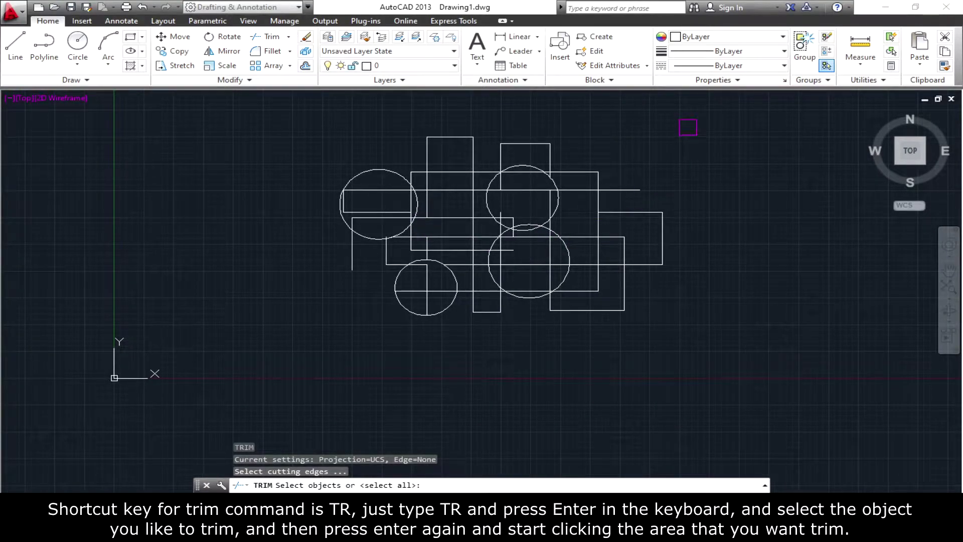
{"action": "left_click", "coordinate": [697, 122]}
{"action": "left_click", "coordinate": [293, 331]}
{"action": "mouse_move", "coordinate": [364, 294]}
{"action": "middle_mouse_down"}
{"action": "mouse_move", "coordinate": [423, 320]}
{"action": "mouse_move", "coordinate": [369, 299]}
{"action": "middle_mouse_up"}
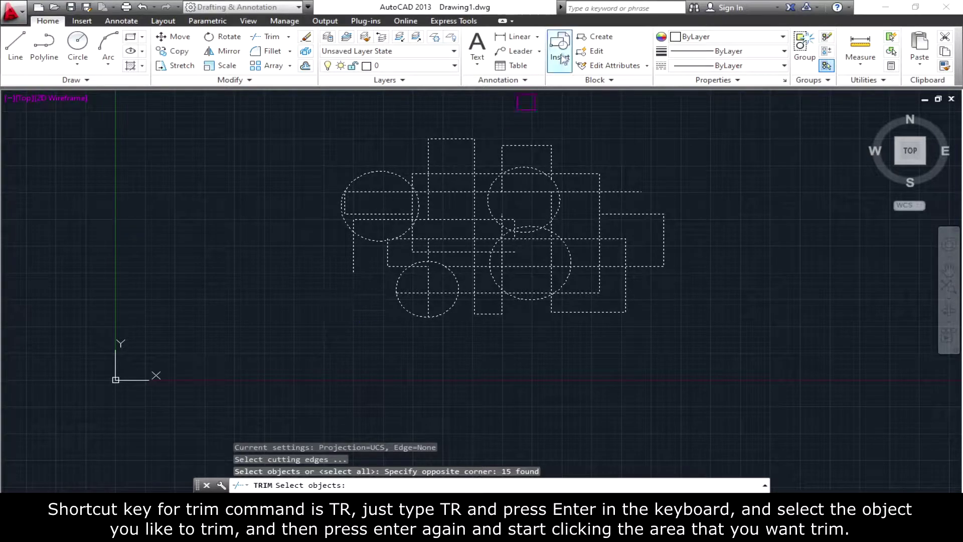
{"action": "key", "text": "Return"}
Cut away the vertical line piece between the two horizontal rectangle edges, then end Trim
{"action": "scroll", "coordinate": [436, 230], "scroll_direction": "up", "scroll_amount": 4}
{"action": "scroll", "coordinate": [483, 247], "scroll_direction": "up", "scroll_amount": 2}
{"action": "scroll", "coordinate": [484, 247], "scroll_direction": "up", "scroll_amount": 1}
{"action": "scroll", "coordinate": [471, 234], "scroll_direction": "up", "scroll_amount": 1}
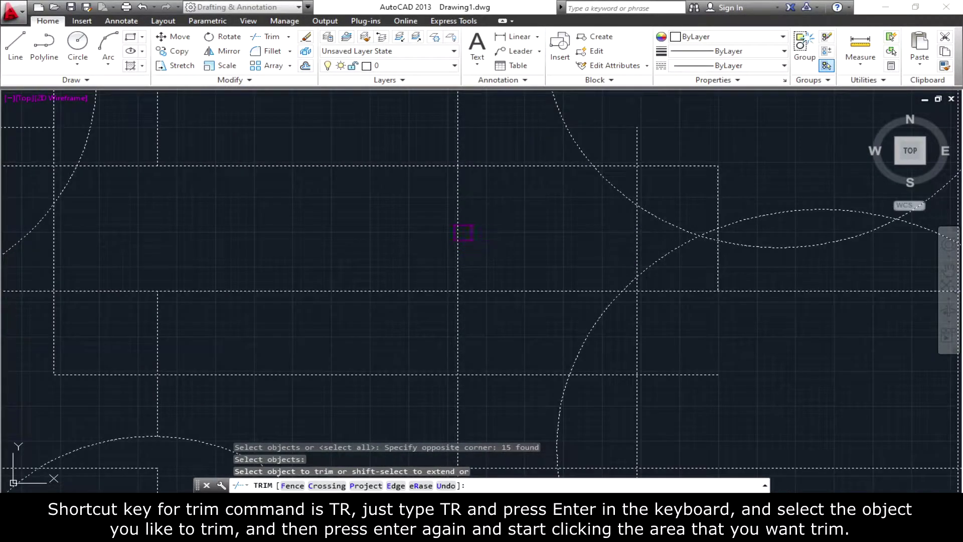
{"action": "left_click", "coordinate": [459, 226]}
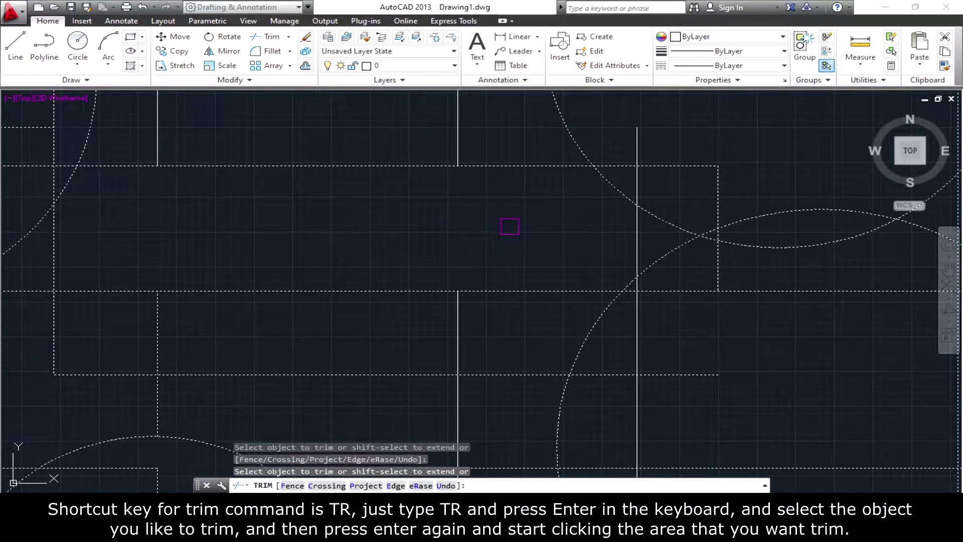
{"action": "scroll", "coordinate": [481, 231], "scroll_direction": "up", "scroll_amount": 4}
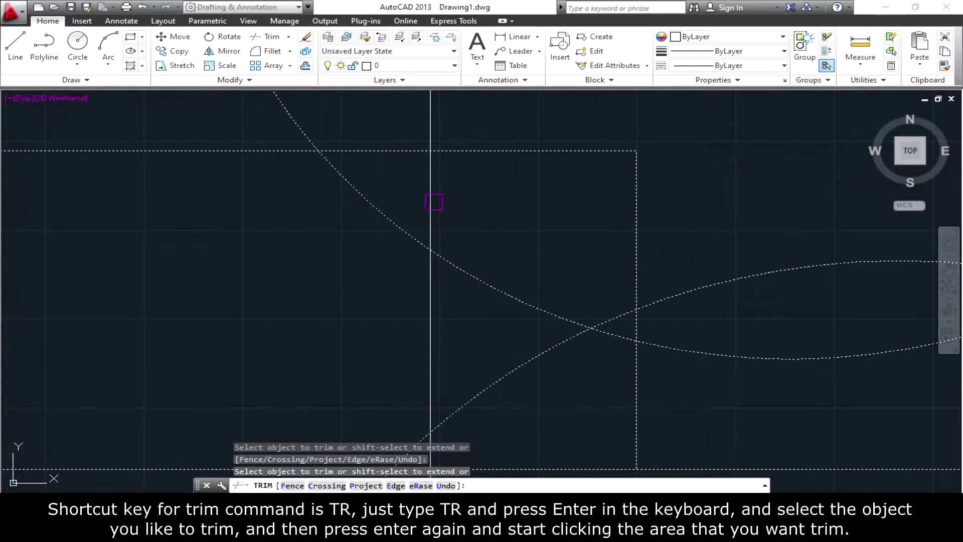
{"action": "scroll", "coordinate": [507, 236], "scroll_direction": "down", "scroll_amount": 3}
{"action": "scroll", "coordinate": [486, 187], "scroll_direction": "up", "scroll_amount": 2}
{"action": "scroll", "coordinate": [494, 262], "scroll_direction": "up", "scroll_amount": 2}
{"action": "scroll", "coordinate": [451, 201], "scroll_direction": "up", "scroll_amount": 1}
{"action": "scroll", "coordinate": [446, 184], "scroll_direction": "up", "scroll_amount": 3}
{"action": "scroll", "coordinate": [437, 183], "scroll_direction": "down", "scroll_amount": 4}
{"action": "scroll", "coordinate": [516, 251], "scroll_direction": "up", "scroll_amount": 2}
{"action": "scroll", "coordinate": [552, 236], "scroll_direction": "up", "scroll_amount": 2}
{"action": "scroll", "coordinate": [570, 232], "scroll_direction": "up", "scroll_amount": 1}
{"action": "scroll", "coordinate": [571, 232], "scroll_direction": "down", "scroll_amount": 2}
{"action": "scroll", "coordinate": [571, 232], "scroll_direction": "up", "scroll_amount": 2}
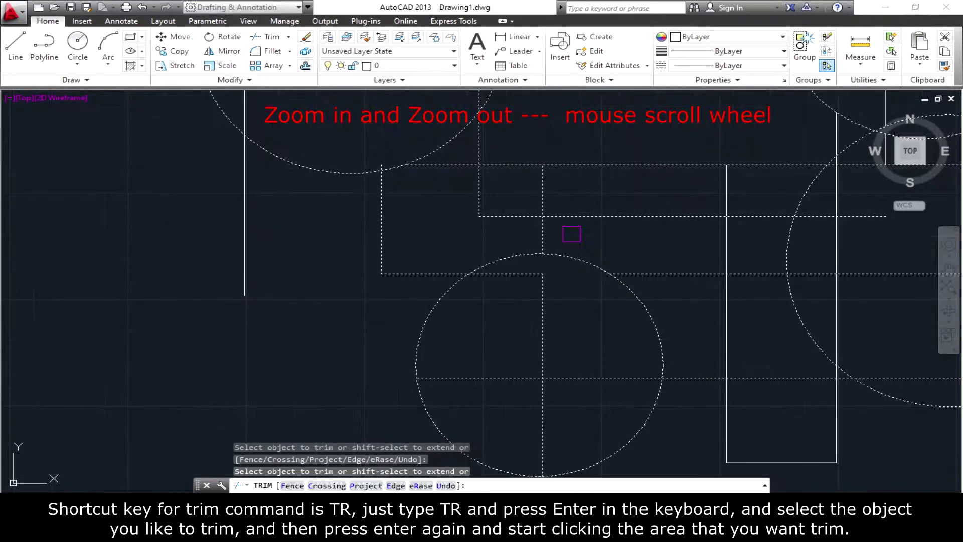
{"action": "scroll", "coordinate": [537, 235], "scroll_direction": "down", "scroll_amount": 3}
{"action": "scroll", "coordinate": [496, 258], "scroll_direction": "up", "scroll_amount": 1}
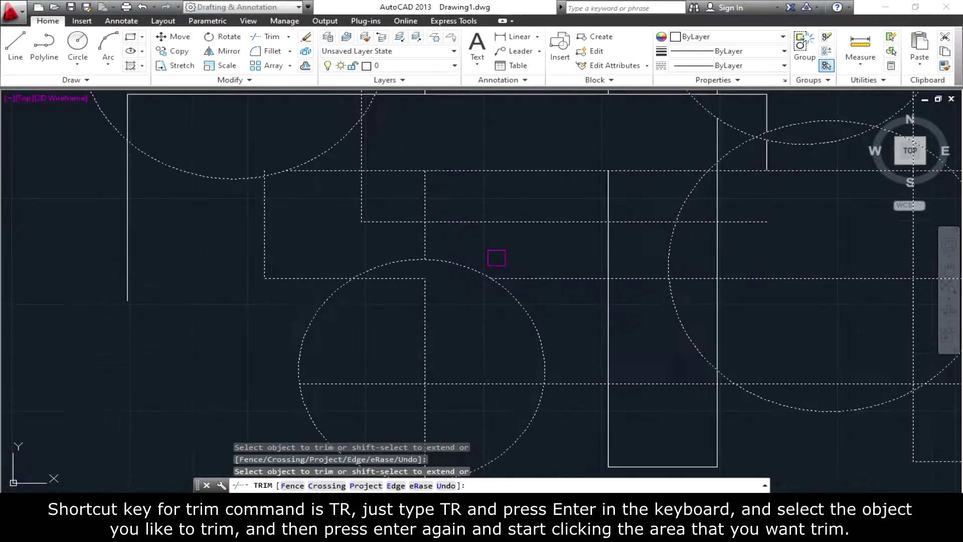
{"action": "scroll", "coordinate": [502, 256], "scroll_direction": "up", "scroll_amount": 3}
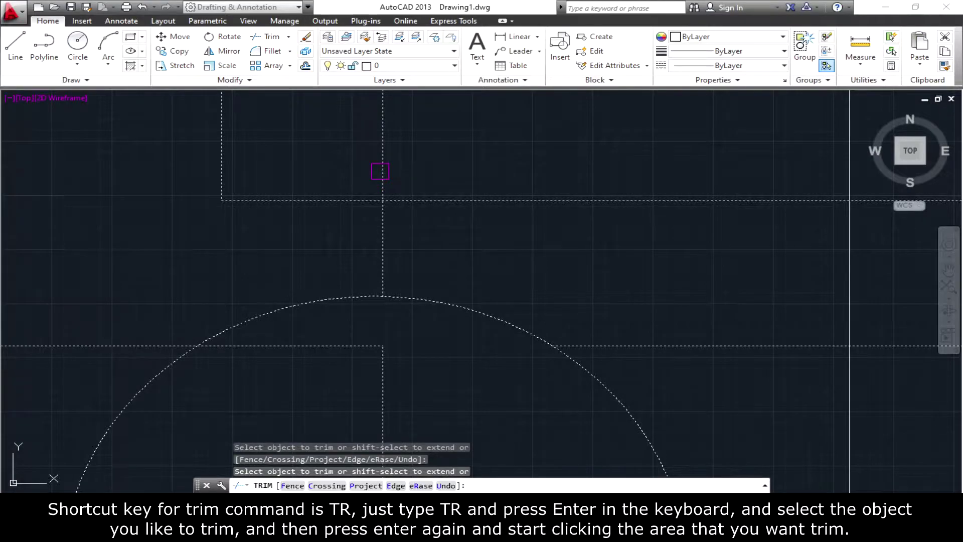
{"action": "scroll", "coordinate": [379, 171], "scroll_direction": "down", "scroll_amount": 2}
{"action": "scroll", "coordinate": [442, 231], "scroll_direction": "down", "scroll_amount": 2}
{"action": "scroll", "coordinate": [456, 240], "scroll_direction": "up", "scroll_amount": 2}
{"action": "scroll", "coordinate": [471, 236], "scroll_direction": "down", "scroll_amount": 2}
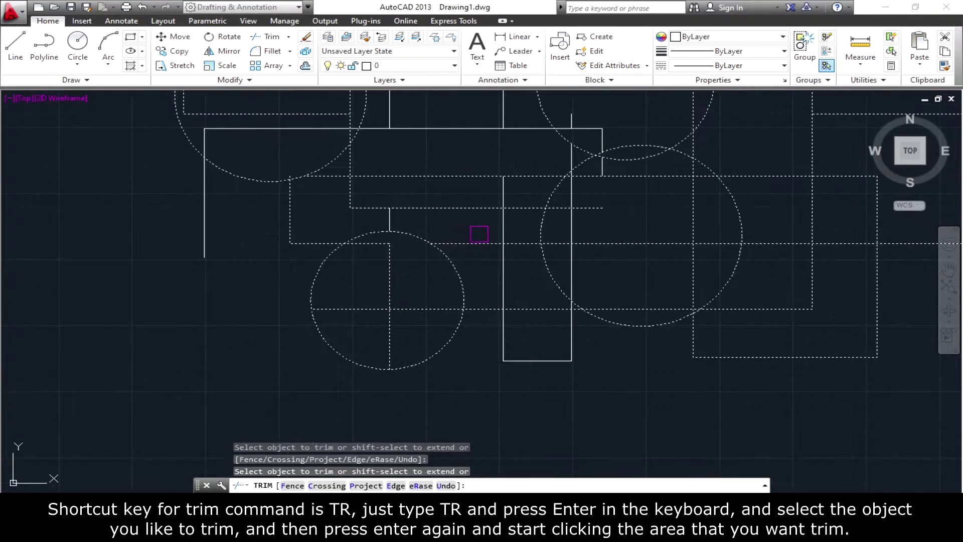
{"action": "scroll", "coordinate": [423, 308], "scroll_direction": "down", "scroll_amount": 2}
{"action": "mouse_move", "coordinate": [481, 329]}
{"action": "middle_mouse_down"}
{"action": "mouse_move", "coordinate": [456, 299]}
{"action": "mouse_move", "coordinate": [468, 318]}
{"action": "mouse_move", "coordinate": [521, 335]}
{"action": "mouse_move", "coordinate": [524, 312]}
{"action": "middle_mouse_up"}
{"action": "key", "text": "Return"}
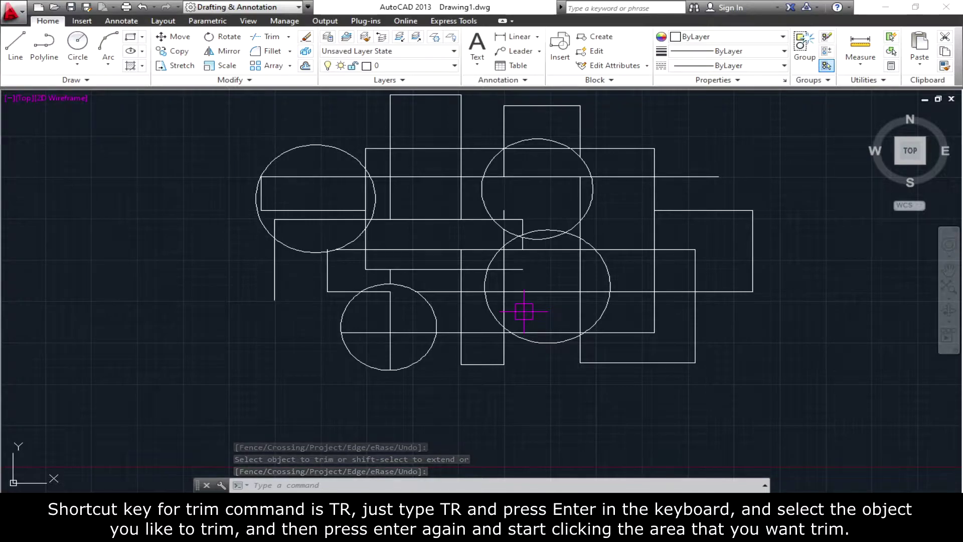
Start Trim with the circle and two rectangles chosen as cutting edges
{"action": "type", "text": "T"}
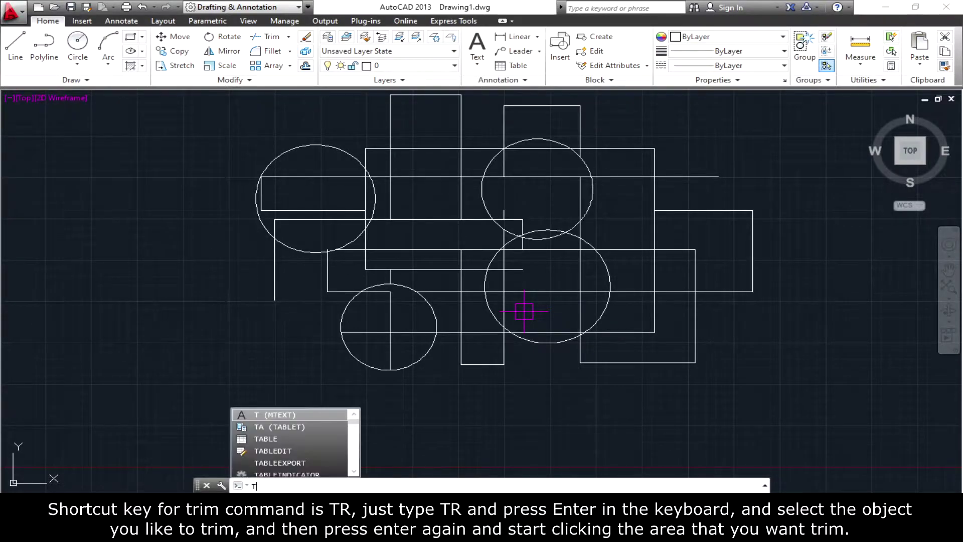
{"action": "type", "text": "r"}
{"action": "key", "text": "Return"}
{"action": "left_click_drag", "start_coordinate": [640, 315], "coordinate": [557, 382]}
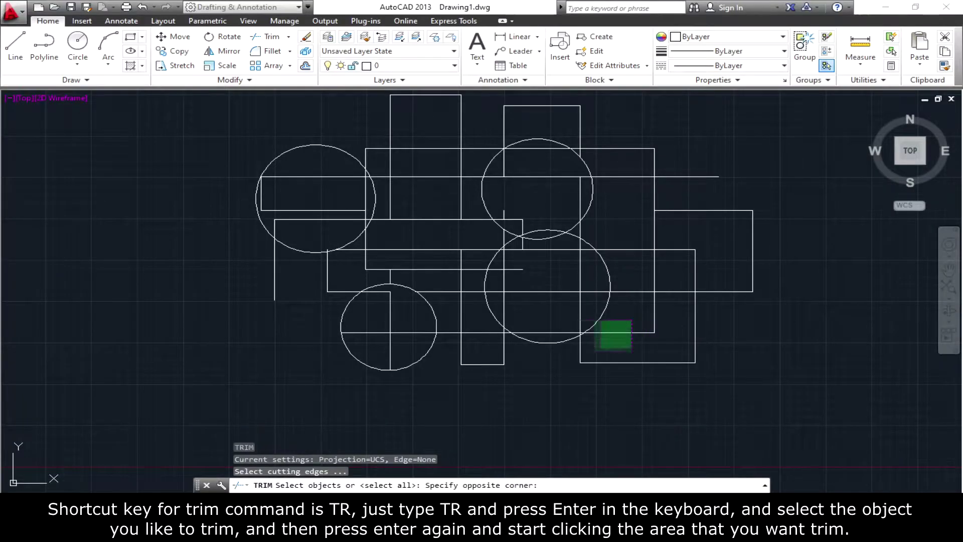
{"action": "middle_click_drag", "start_coordinate": [557, 382], "coordinate": [546, 361]}
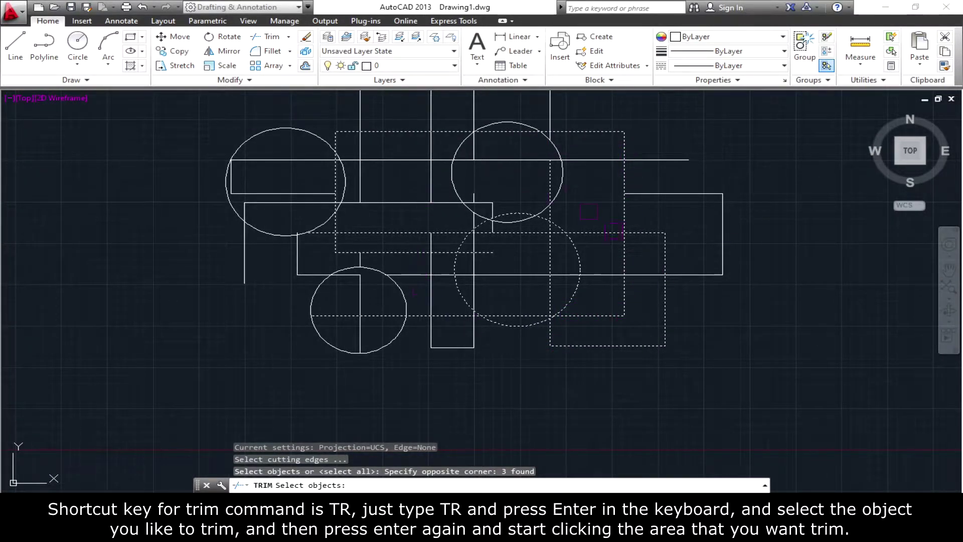
{"action": "scroll", "coordinate": [620, 300], "scroll_direction": "up", "scroll_amount": 2}
{"action": "scroll", "coordinate": [642, 331], "scroll_direction": "down", "scroll_amount": 2}
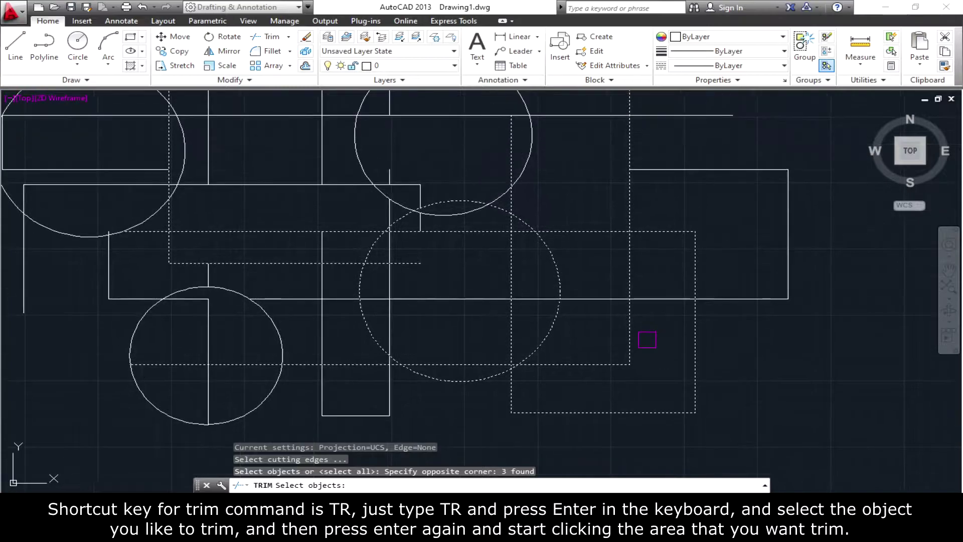
{"action": "scroll", "coordinate": [586, 353], "scroll_direction": "up", "scroll_amount": 2}
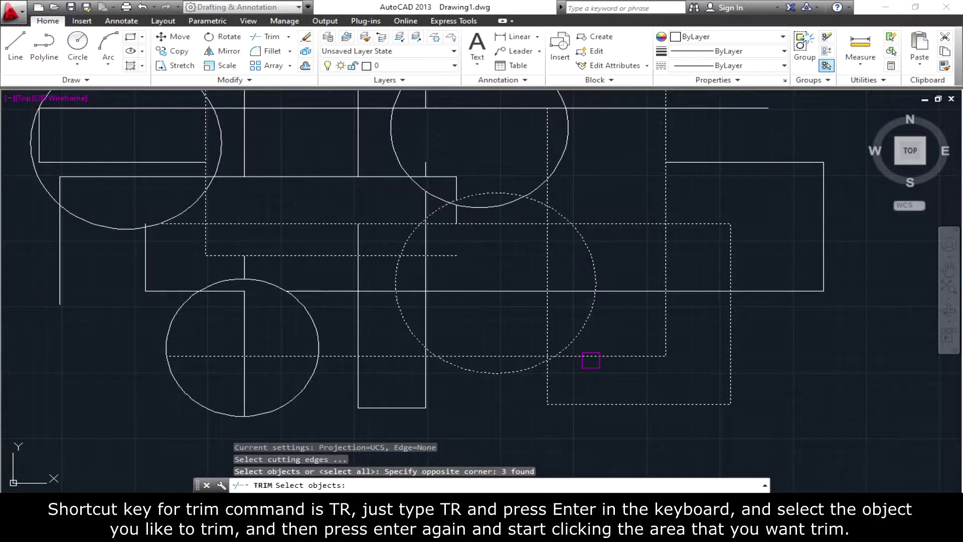
{"action": "middle_click_drag", "start_coordinate": [591, 384], "coordinate": [661, 319]}
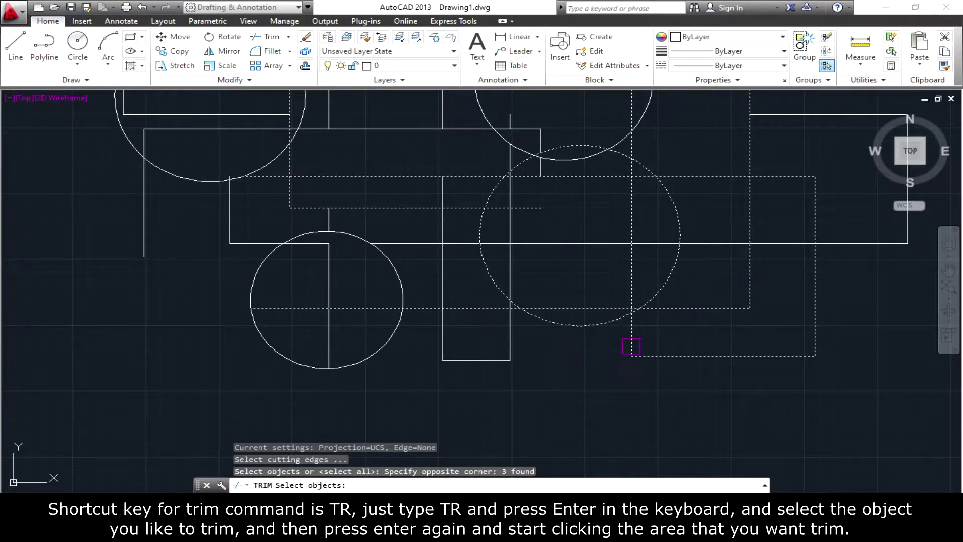
{"action": "key", "text": "Return"}
Trim away the horizontal line piece inside the lower-right circle
{"action": "scroll", "coordinate": [669, 332], "scroll_direction": "up", "scroll_amount": 3}
{"action": "scroll", "coordinate": [672, 320], "scroll_direction": "up", "scroll_amount": 2}
{"action": "scroll", "coordinate": [615, 333], "scroll_direction": "up", "scroll_amount": 2}
{"action": "left_click", "coordinate": [533, 284]}
{"action": "scroll", "coordinate": [547, 301], "scroll_direction": "down", "scroll_amount": 2}
{"action": "scroll", "coordinate": [547, 317], "scroll_direction": "up", "scroll_amount": 2}
{"action": "scroll", "coordinate": [481, 322], "scroll_direction": "down", "scroll_amount": 2}
{"action": "scroll", "coordinate": [483, 330], "scroll_direction": "down", "scroll_amount": 2}
{"action": "scroll", "coordinate": [424, 321], "scroll_direction": "up", "scroll_amount": 2}
{"action": "scroll", "coordinate": [461, 339], "scroll_direction": "down", "scroll_amount": 2}
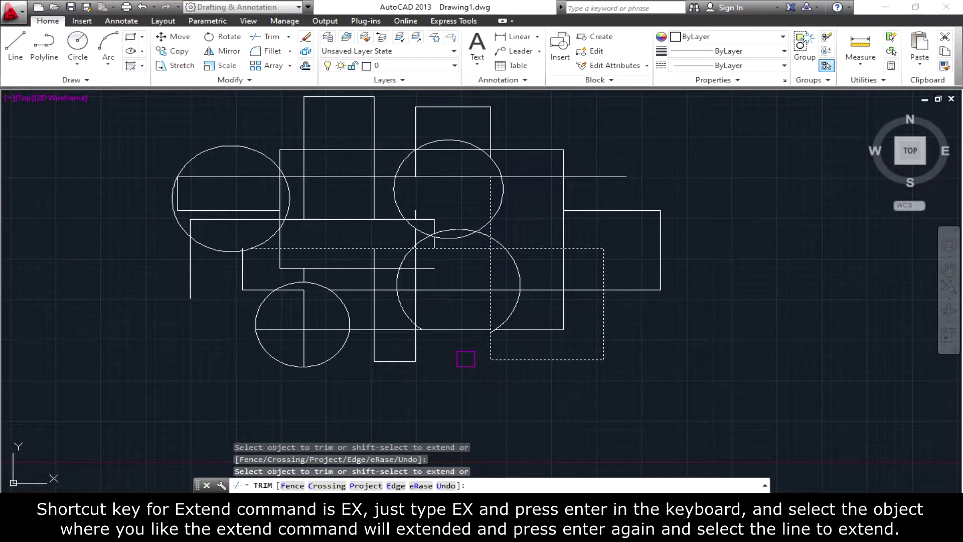
End Trim, then select and deselect the lower-right rectangle, small rectangle and vertical line to inspect them
{"action": "key", "text": "Return"}
{"action": "middle_click_drag", "start_coordinate": [490, 382], "coordinate": [577, 355]}
{"action": "left_click", "coordinate": [582, 333]}
{"action": "key", "text": "Escape"}
{"action": "left_click", "coordinate": [504, 312]}
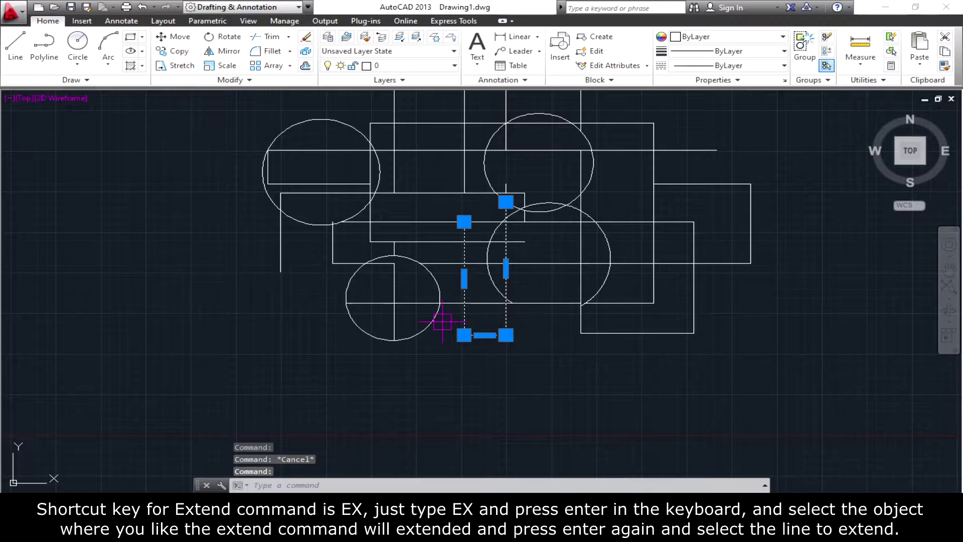
{"action": "key", "text": "Escape"}
{"action": "left_click", "coordinate": [399, 294]}
{"action": "scroll", "coordinate": [400, 290], "scroll_direction": "up", "scroll_amount": 5}
{"action": "middle_click_drag", "start_coordinate": [400, 288], "coordinate": [455, 347]}
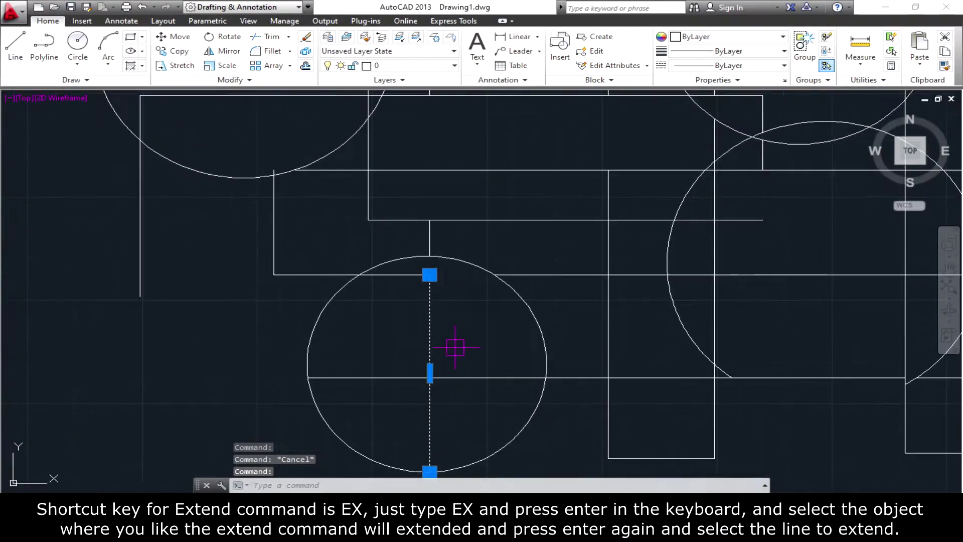
{"action": "key", "text": "Escape"}
{"action": "scroll", "coordinate": [482, 290], "scroll_direction": "up", "scroll_amount": 2}
{"action": "scroll", "coordinate": [486, 259], "scroll_direction": "up", "scroll_amount": 3}
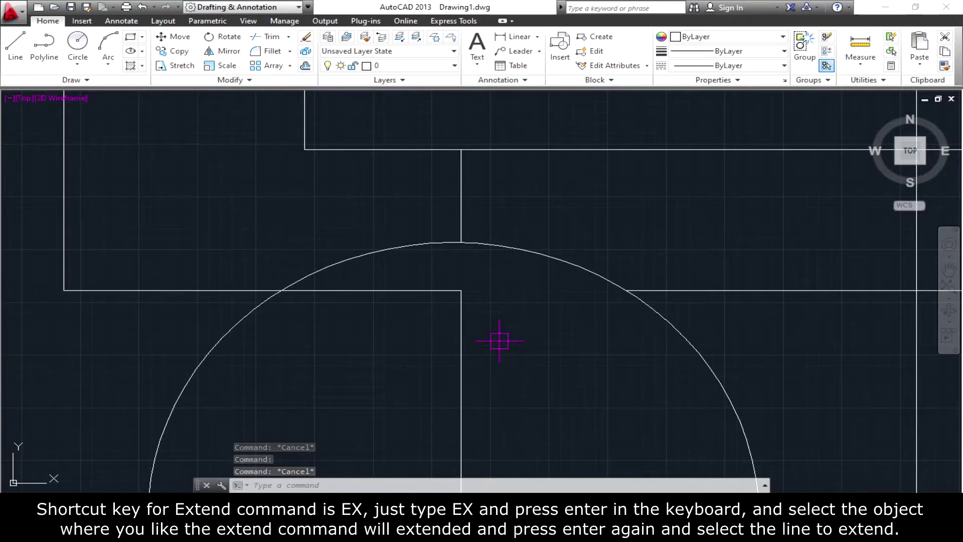
Extend the vertical line inside the lower circle to the circle boundary
{"action": "type", "text": "ex"}
{"action": "key", "text": "Return"}
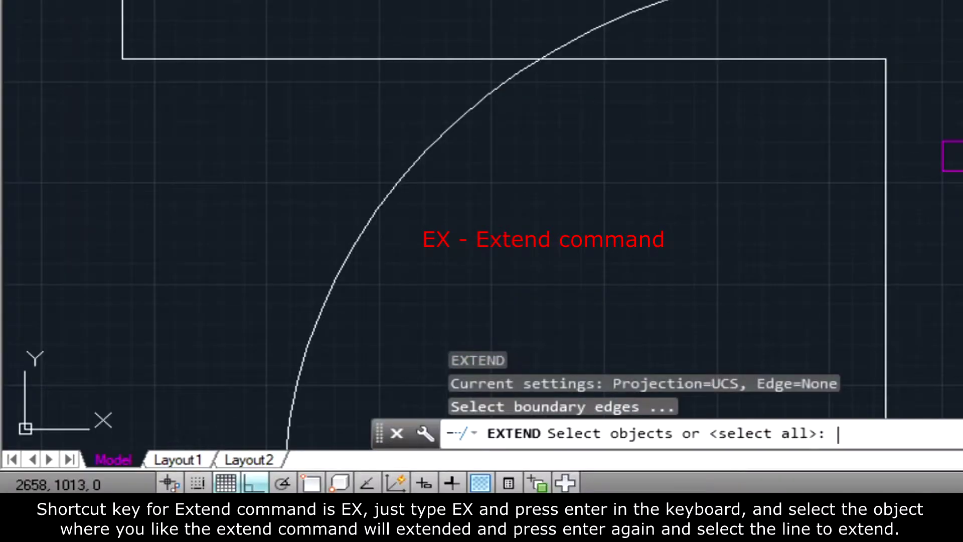
{"action": "left_click", "coordinate": [507, 247]}
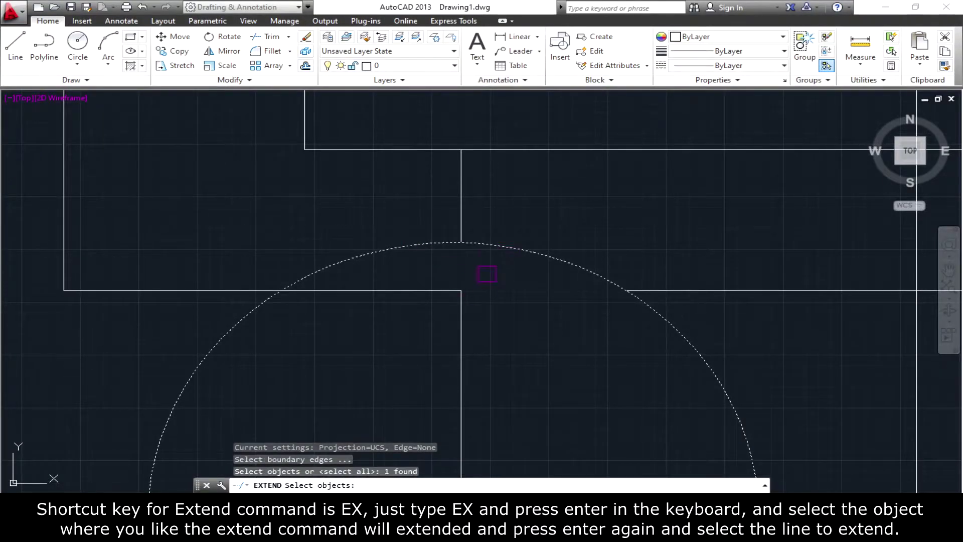
{"action": "key", "text": "Return"}
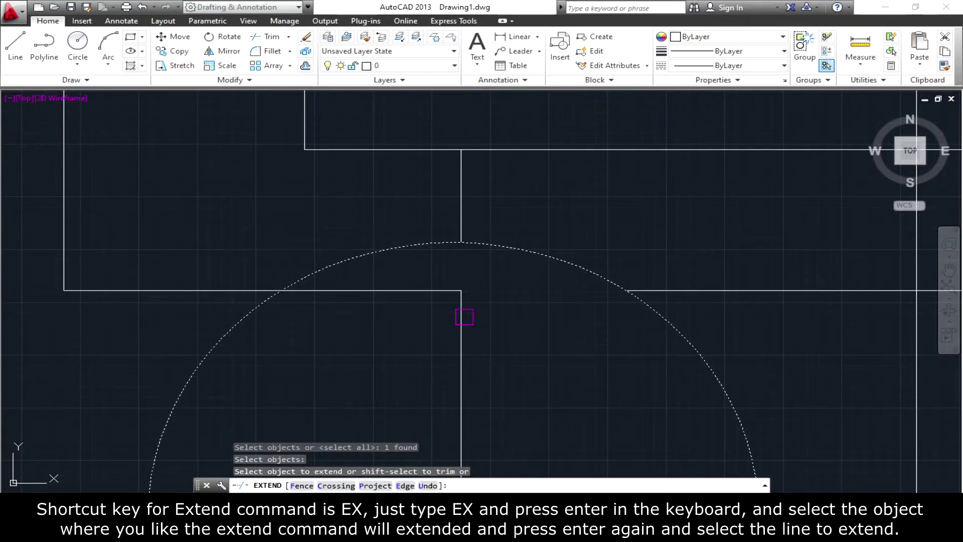
{"action": "left_click", "coordinate": [460, 305]}
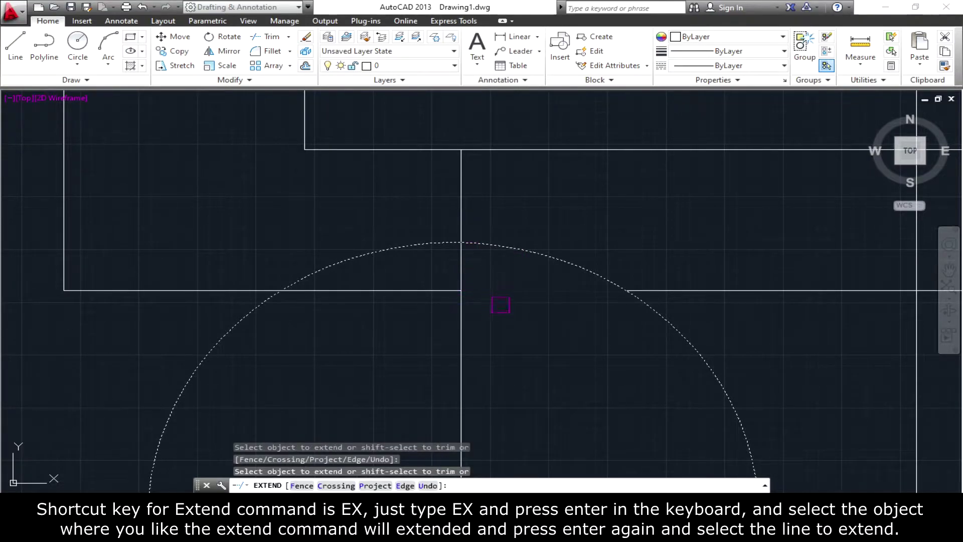
{"action": "scroll", "coordinate": [501, 303], "scroll_direction": "down", "scroll_amount": 4}
{"action": "key", "text": "Return"}
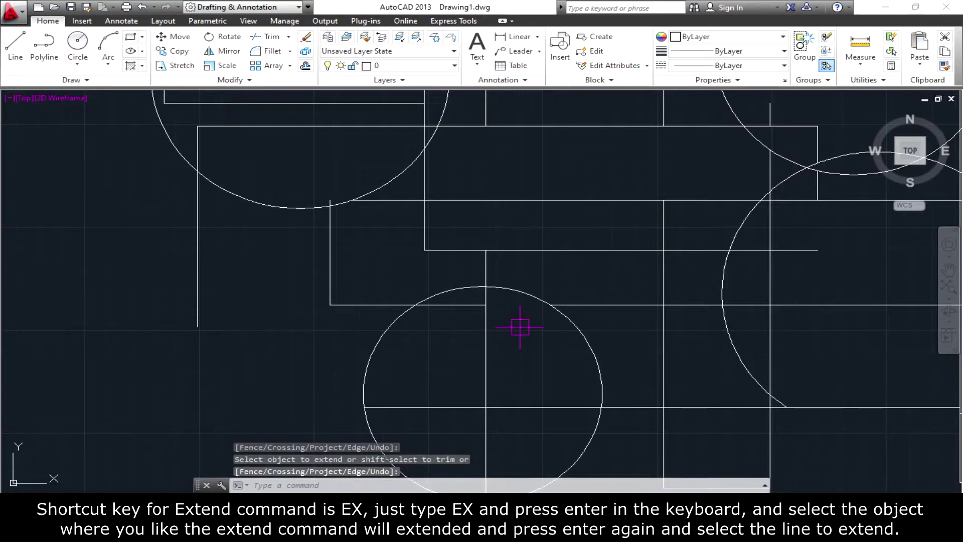
Inspect the polyline at the circle's top and the vertical line running into it
{"action": "scroll", "coordinate": [516, 329], "scroll_direction": "up", "scroll_amount": 1}
{"action": "scroll", "coordinate": [541, 321], "scroll_direction": "up", "scroll_amount": 1}
{"action": "key", "text": "Return"}
{"action": "left_click", "coordinate": [489, 293]}
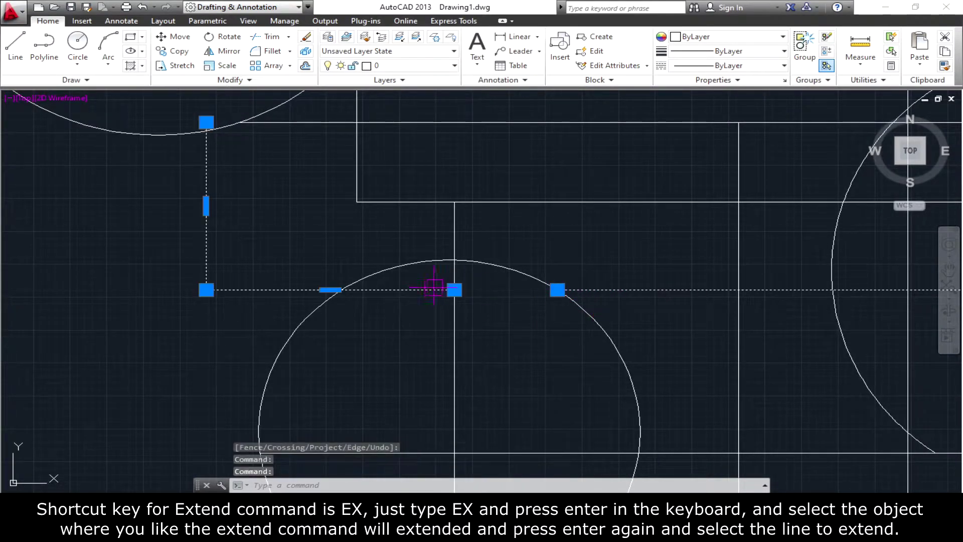
{"action": "key", "text": "Escape"}
{"action": "left_click", "coordinate": [457, 311]}
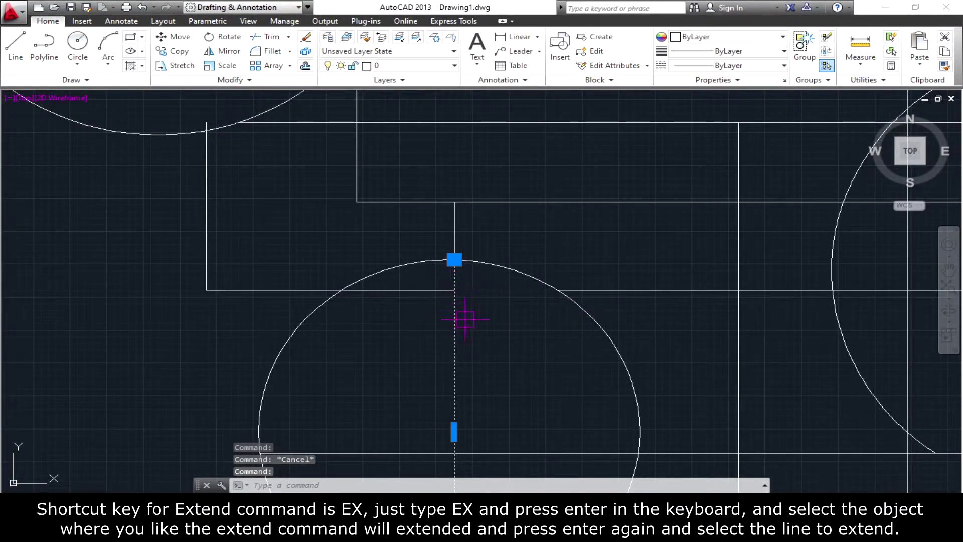
{"action": "scroll", "coordinate": [465, 319], "scroll_direction": "up", "scroll_amount": 2}
{"action": "key", "text": "Escape"}
{"action": "scroll", "coordinate": [544, 321], "scroll_direction": "down", "scroll_amount": 1}
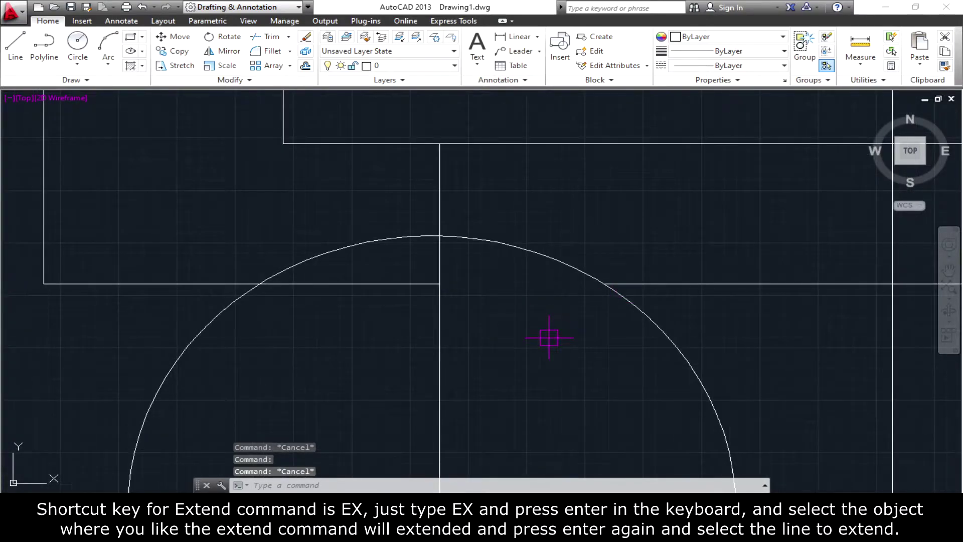
Run Extend with the vertical line as the boundary edge, then end it
{"action": "type", "text": "ex"}
{"action": "key", "text": "Return"}
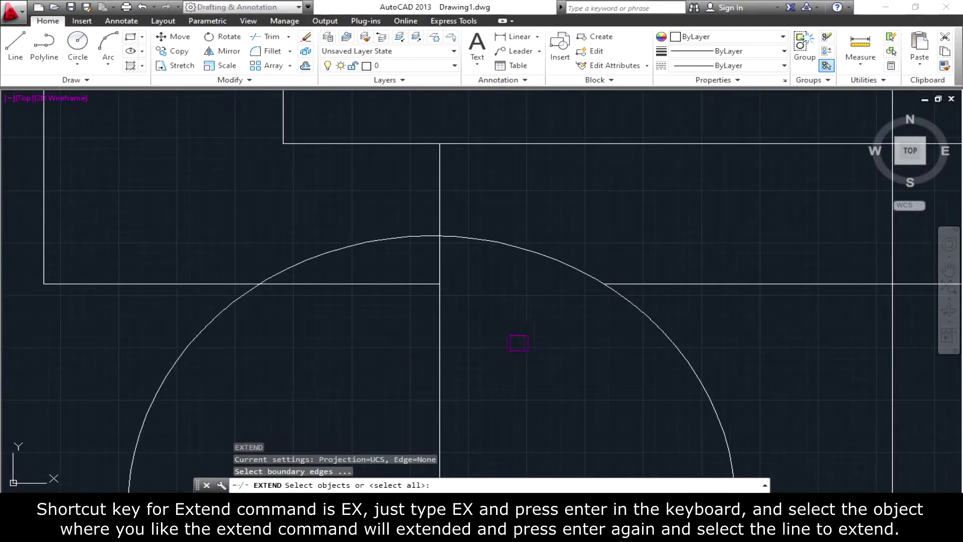
{"action": "left_click", "coordinate": [447, 323]}
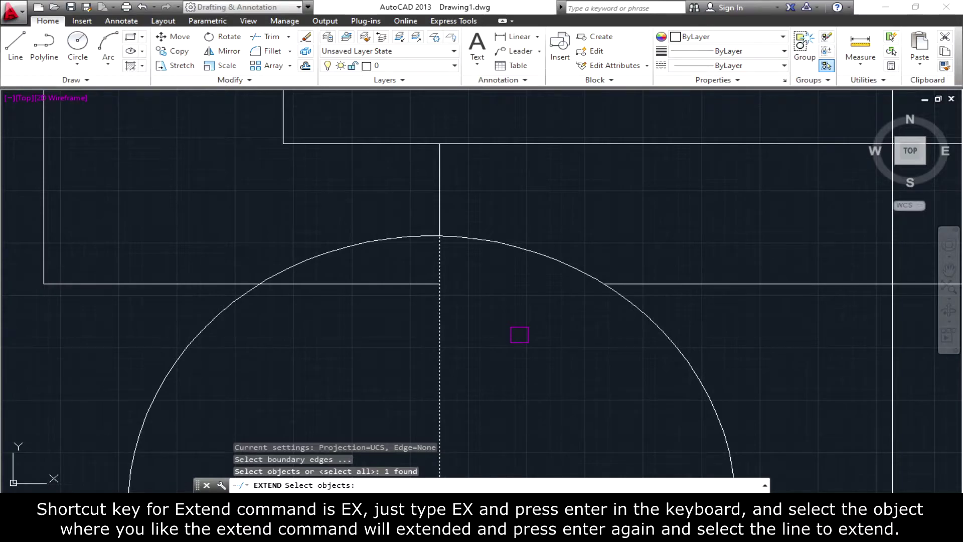
{"action": "key", "text": "Return"}
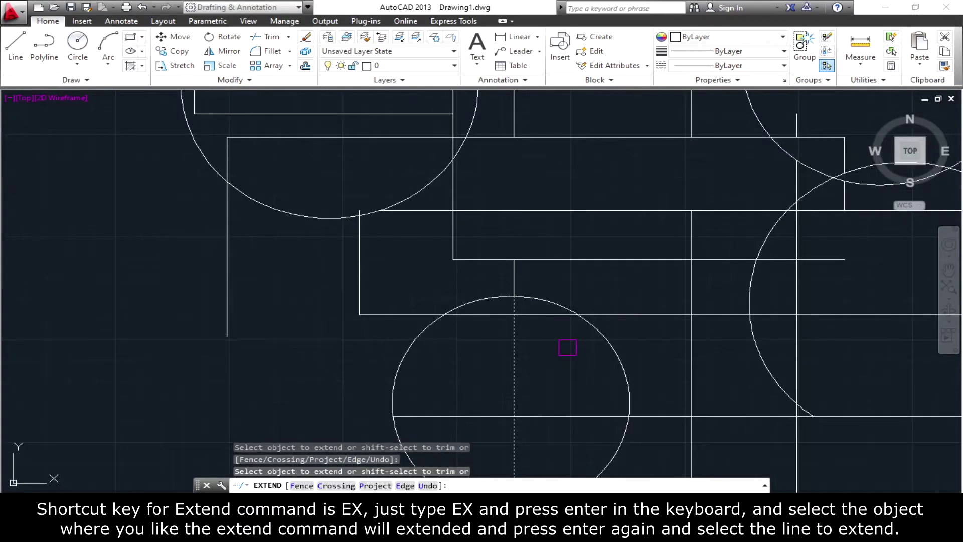
{"action": "key", "text": "Escape"}
{"action": "scroll", "coordinate": [414, 231], "scroll_direction": "up", "scroll_amount": 4}
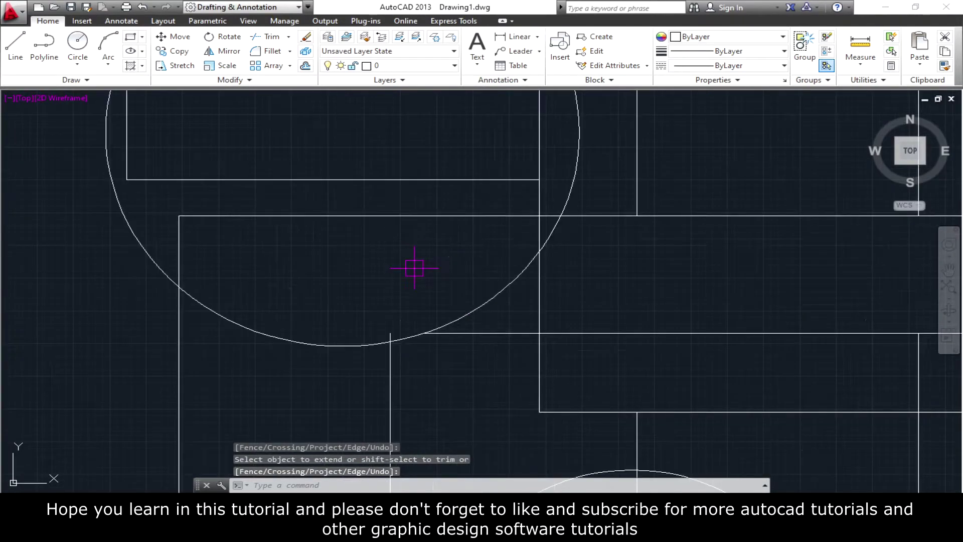
Run Extend with the large rectangle as the boundary, then zoom out to the full drawing
{"action": "type", "text": "ex"}
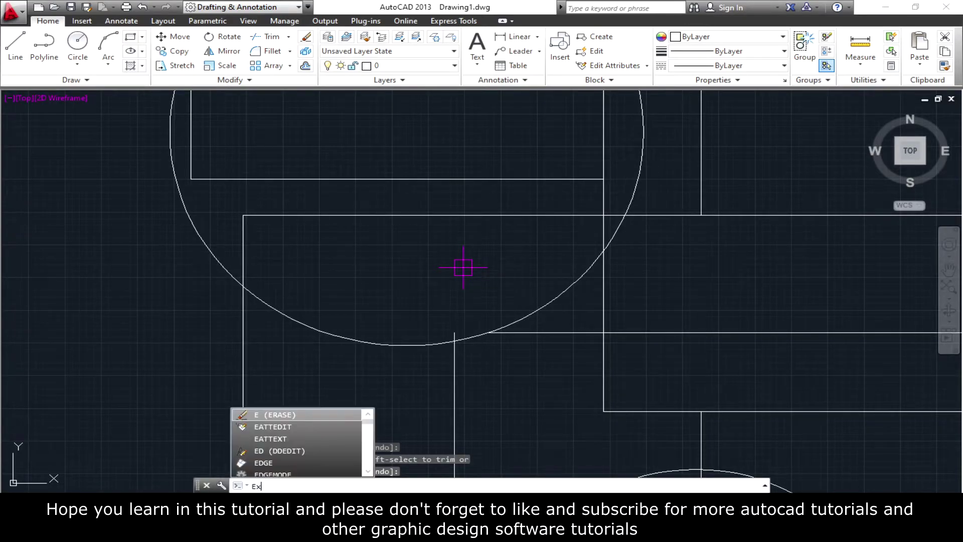
{"action": "key", "text": "Return"}
{"action": "left_click", "coordinate": [472, 214]}
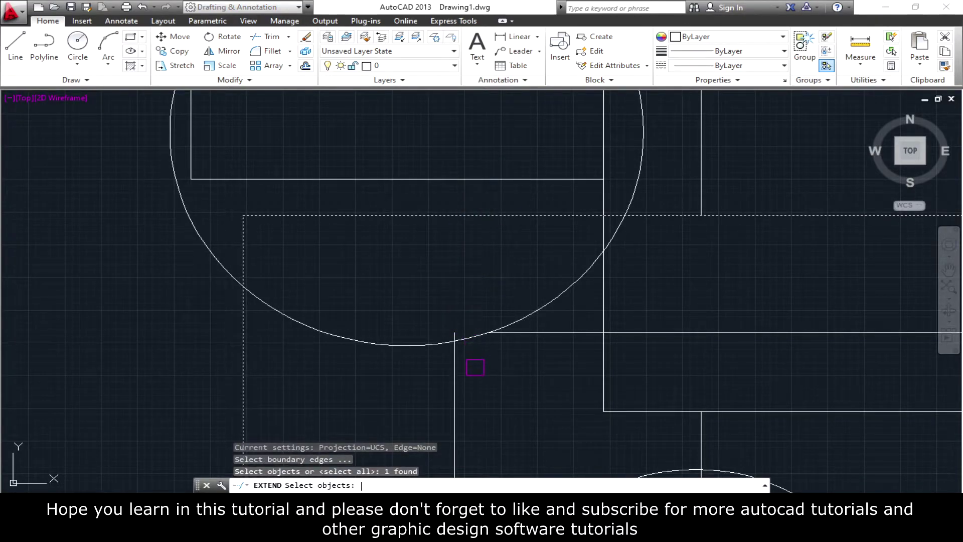
{"action": "key", "text": "Return"}
{"action": "scroll", "coordinate": [484, 331], "scroll_direction": "down", "scroll_amount": 4}
{"action": "key", "text": "Escape"}
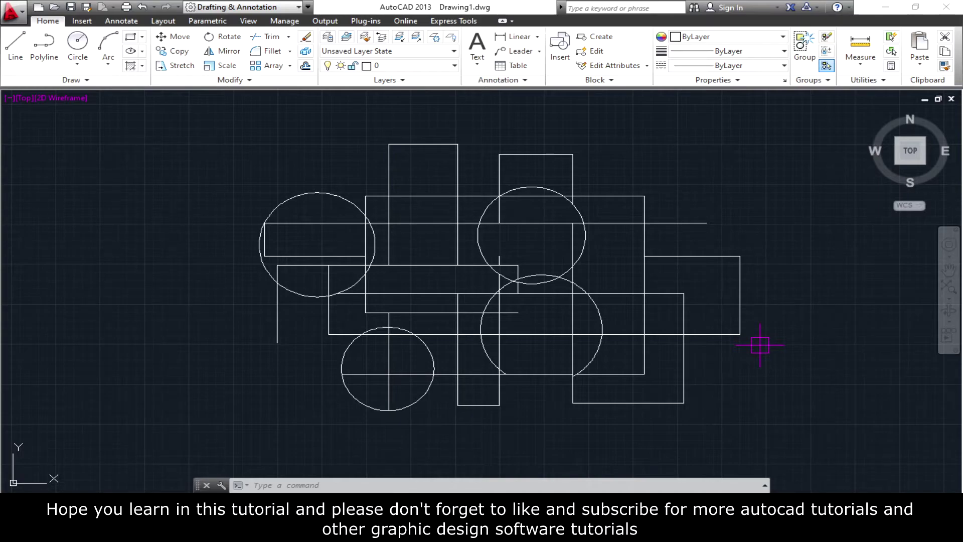
{"action": "middle_click_drag", "start_coordinate": [760, 345], "coordinate": [766, 346]}
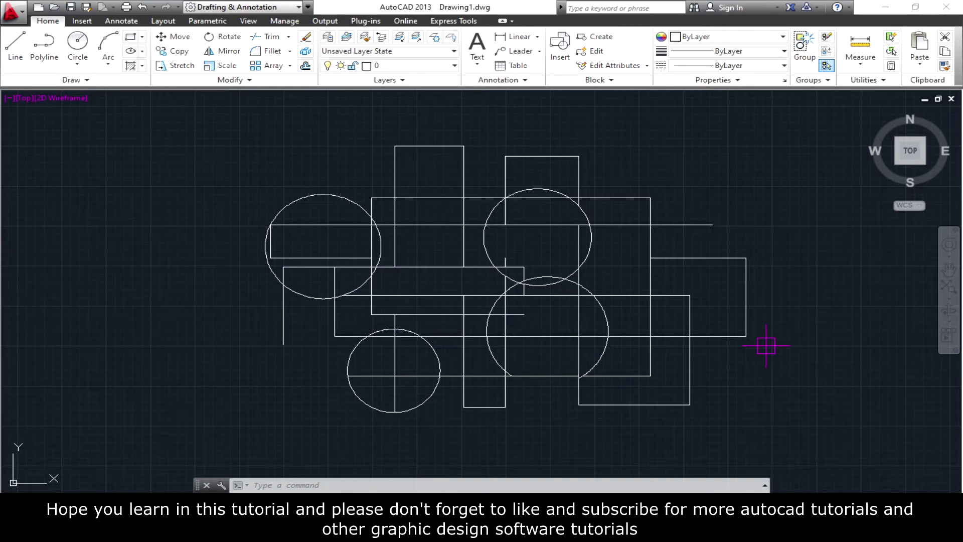
{"action": "middle_click_drag", "start_coordinate": [780, 360], "coordinate": [771, 363]}
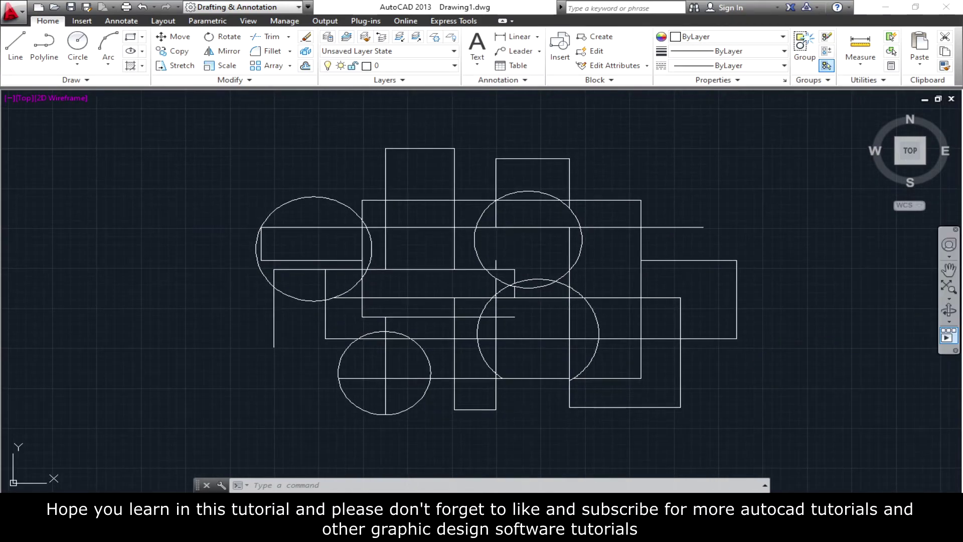